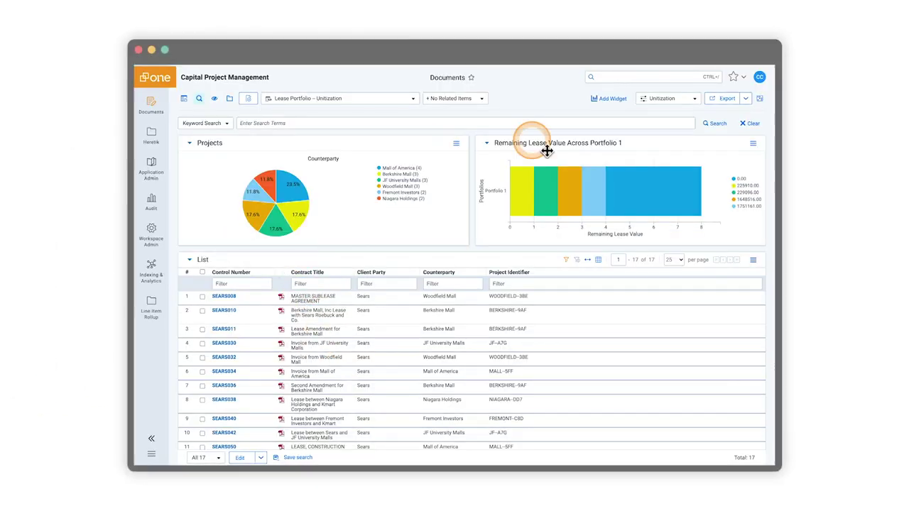
Step: Filter the projects to the Berkshire Mall counterparty
{"action": "left_click", "coordinate": [546, 150]}
{"action": "left_click", "coordinate": [277, 217]}
{"action": "left_click", "coordinate": [300, 209]}
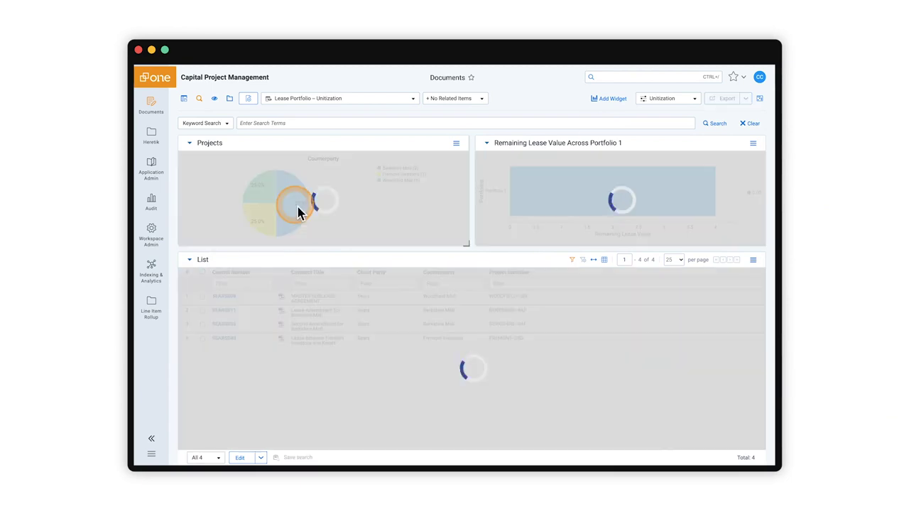
Step: Open the Berkshire Mall Second Amendment at its lease end date page and show its data points
{"action": "left_click", "coordinate": [224, 312]}
{"action": "left_click", "coordinate": [640, 299]}
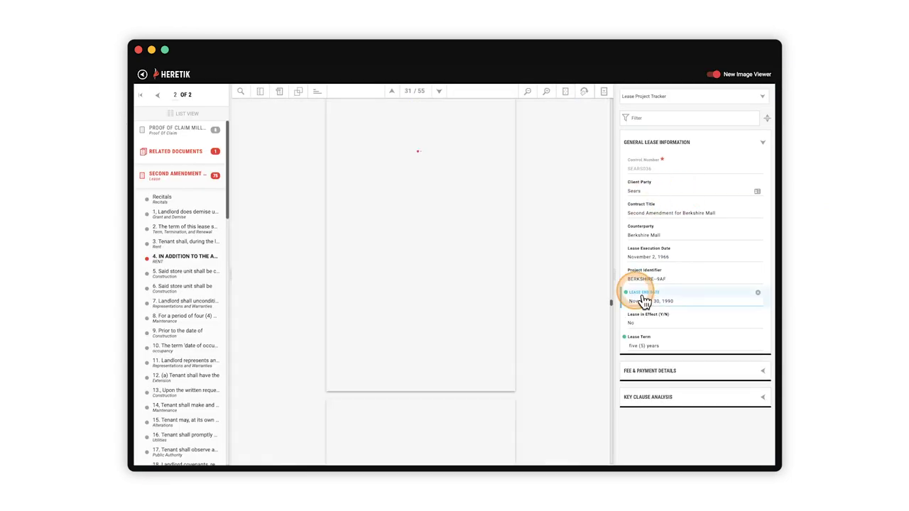
{"action": "left_click", "coordinate": [646, 343]}
{"action": "left_click", "coordinate": [162, 173]}
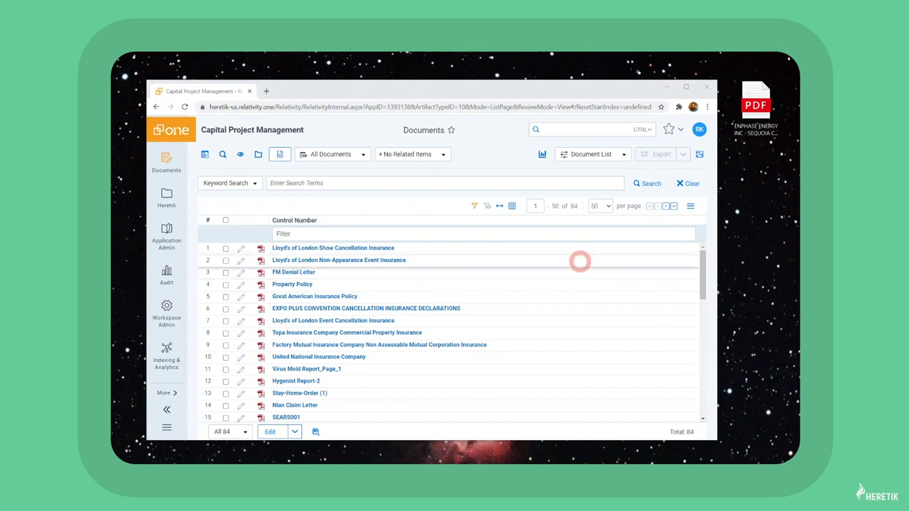
Step: Upload the desktop PDF to the workspace as a new document
{"action": "left_click", "coordinate": [281, 153]}
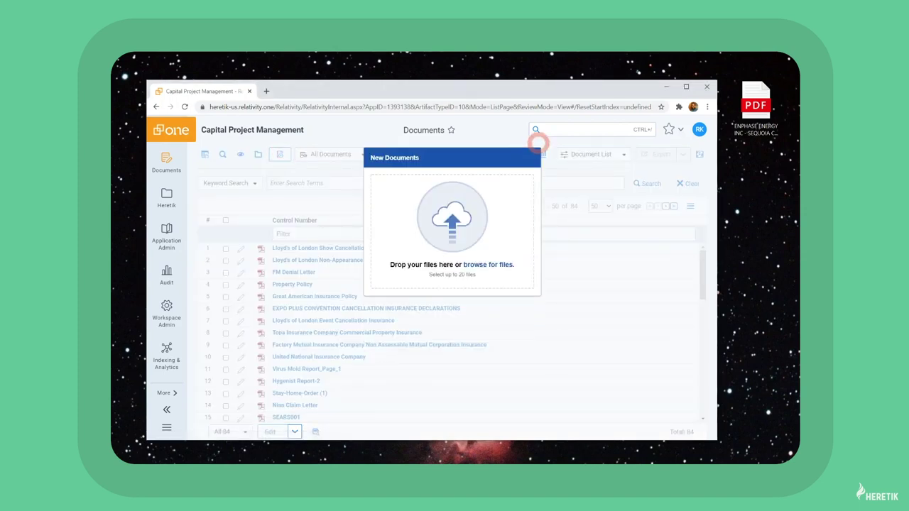
{"action": "left_click_drag", "start_coordinate": [755, 106], "coordinate": [479, 210]}
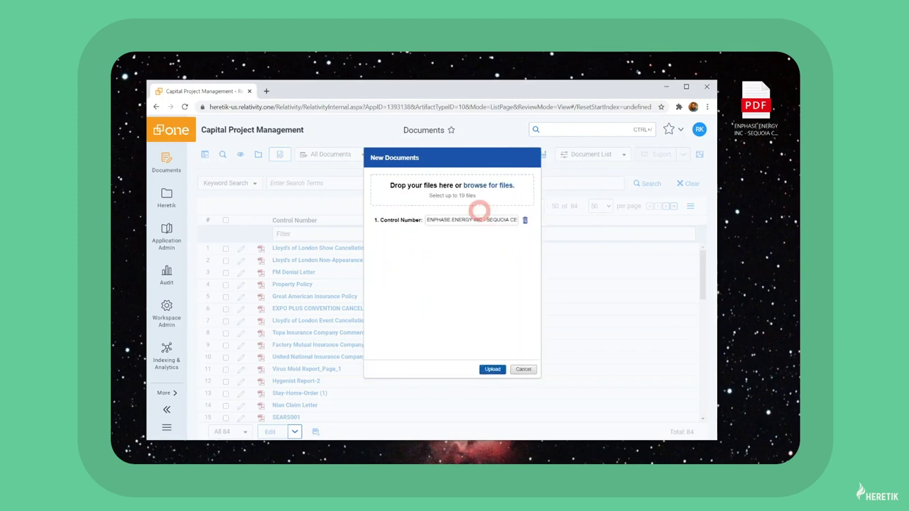
{"action": "left_click", "coordinate": [493, 369]}
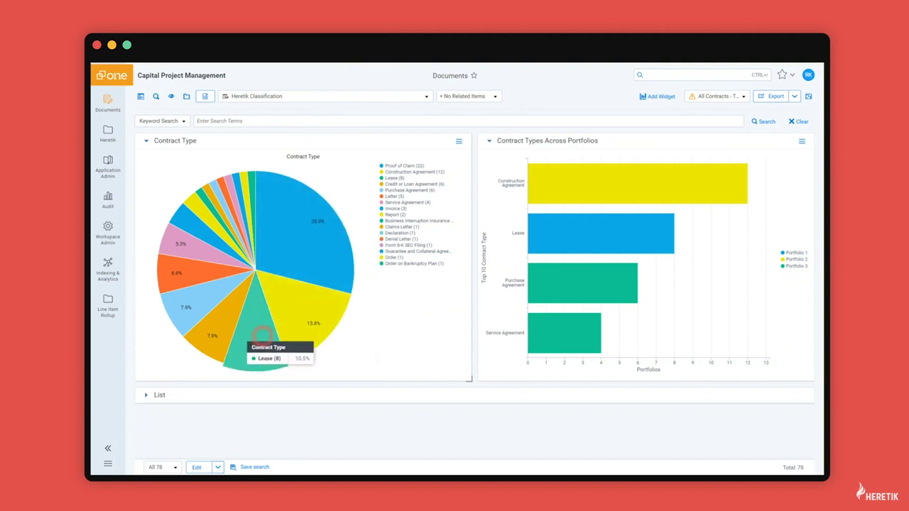
Step: Filter the charts to the 8 Lease contracts and show their list with full document rows
{"action": "left_click", "coordinate": [261, 335]}
{"action": "left_click", "coordinate": [147, 395]}
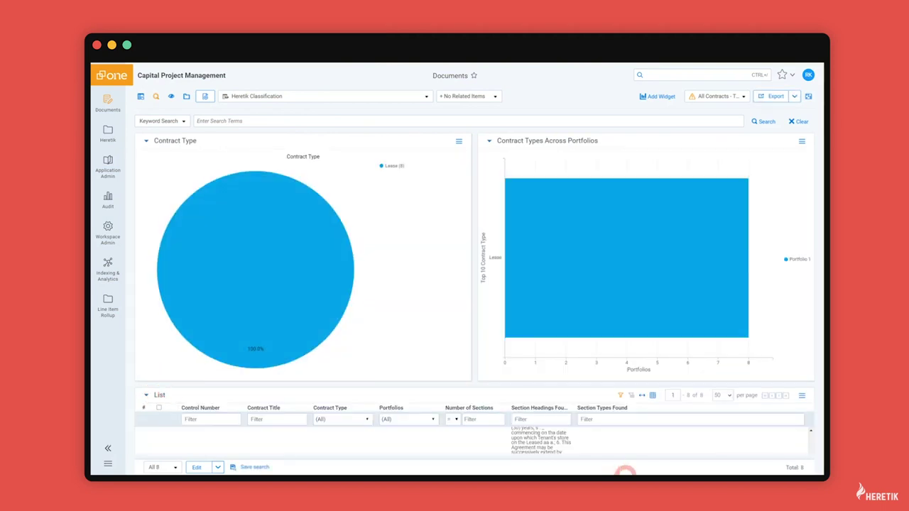
{"action": "left_click", "coordinate": [800, 395]}
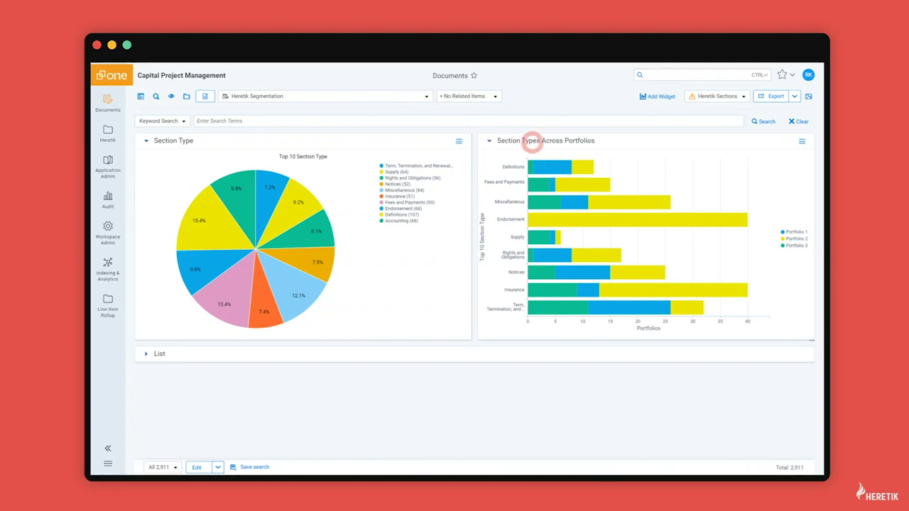
Step: Load the Lease Portfolio – Structured Data saved dashboard view
{"action": "left_click", "coordinate": [401, 97]}
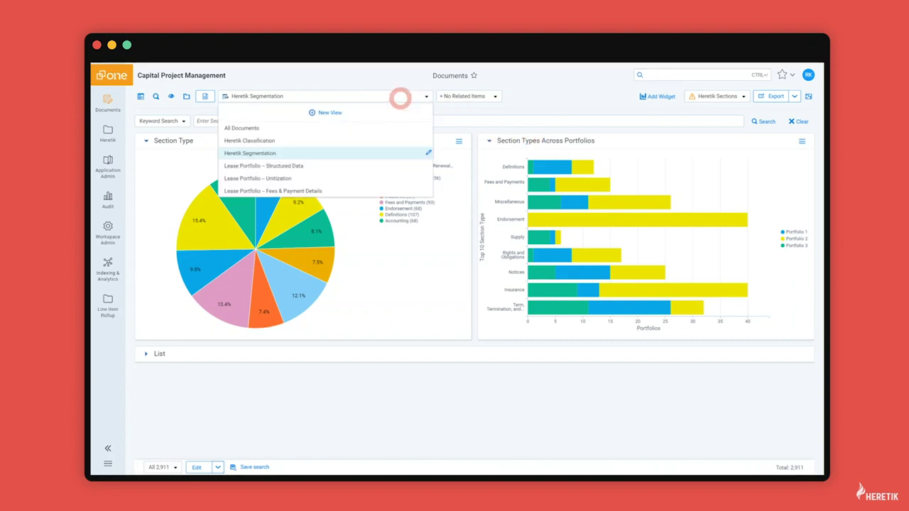
{"action": "left_click", "coordinate": [316, 164]}
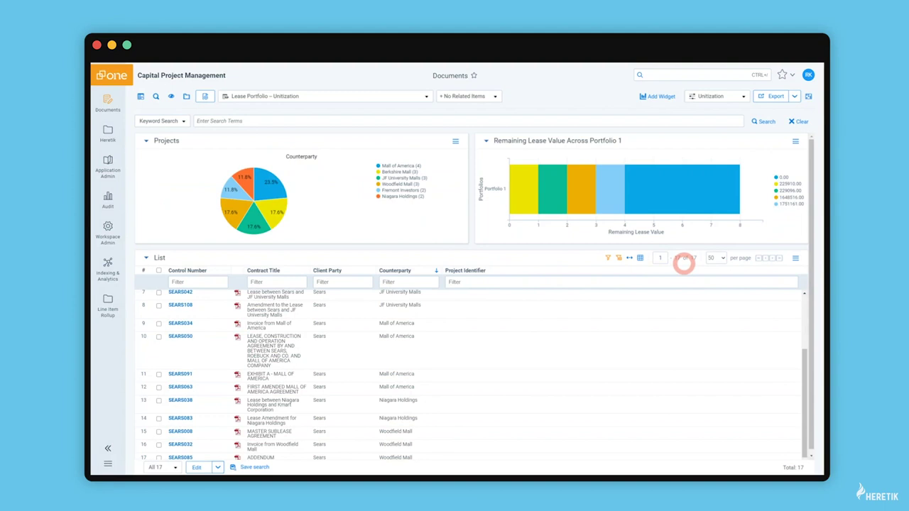
Step: Scroll through the Lease Portfolio – Unitization list of 17 documents
{"action": "scroll", "coordinate": [290, 349], "scroll_direction": "up", "scroll_amount": 2}
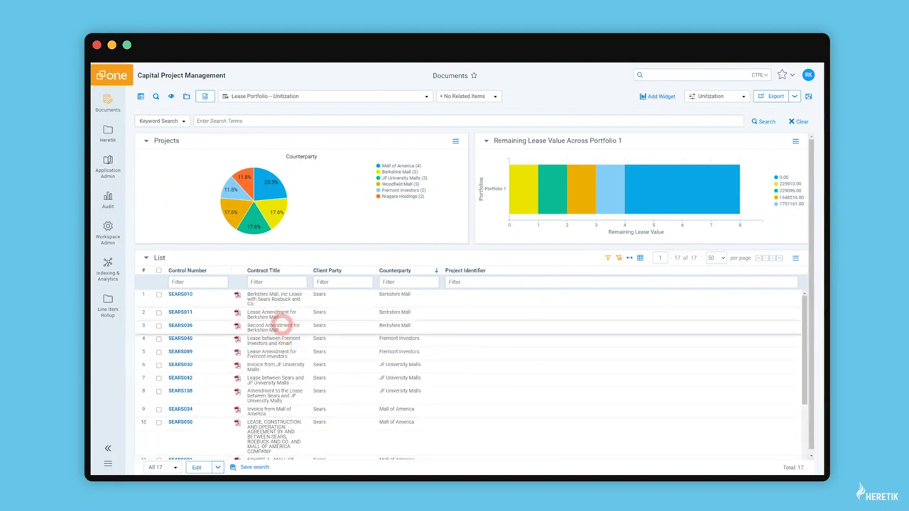
{"action": "scroll", "coordinate": [269, 366], "scroll_direction": "down", "scroll_amount": 2}
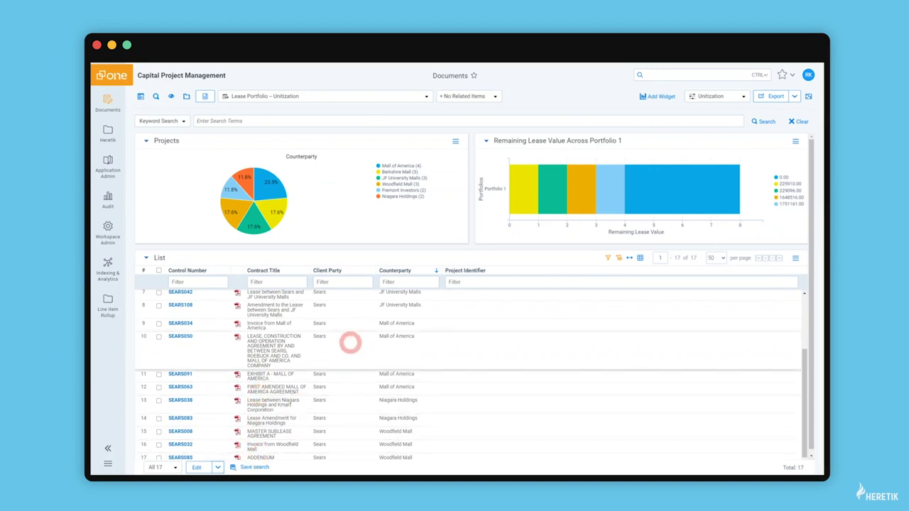
{"action": "scroll", "coordinate": [350, 343], "scroll_direction": "up", "scroll_amount": 3}
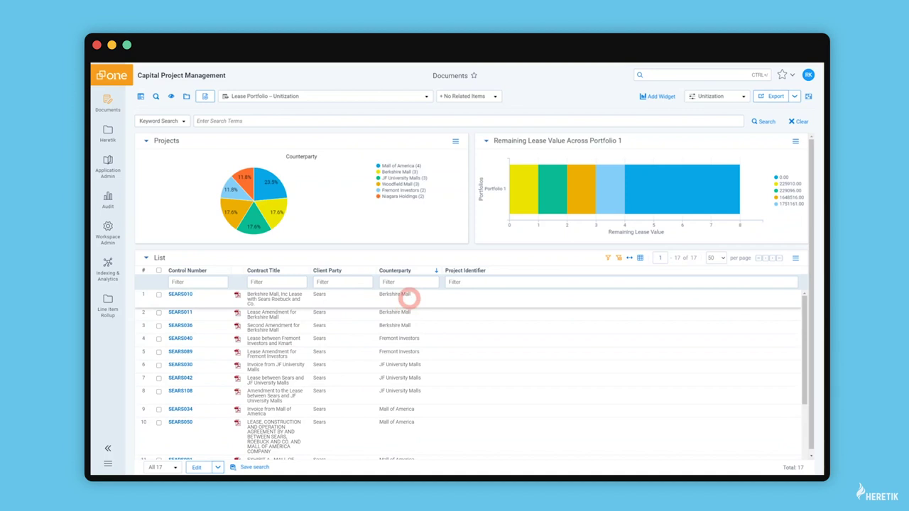
{"action": "scroll", "coordinate": [409, 326], "scroll_direction": "down", "scroll_amount": 3}
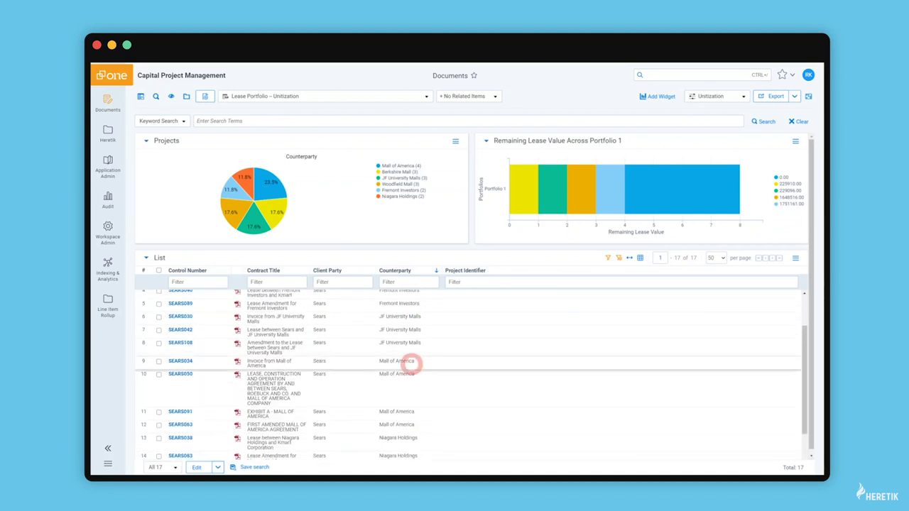
{"action": "scroll", "coordinate": [411, 369], "scroll_direction": "up", "scroll_amount": 3}
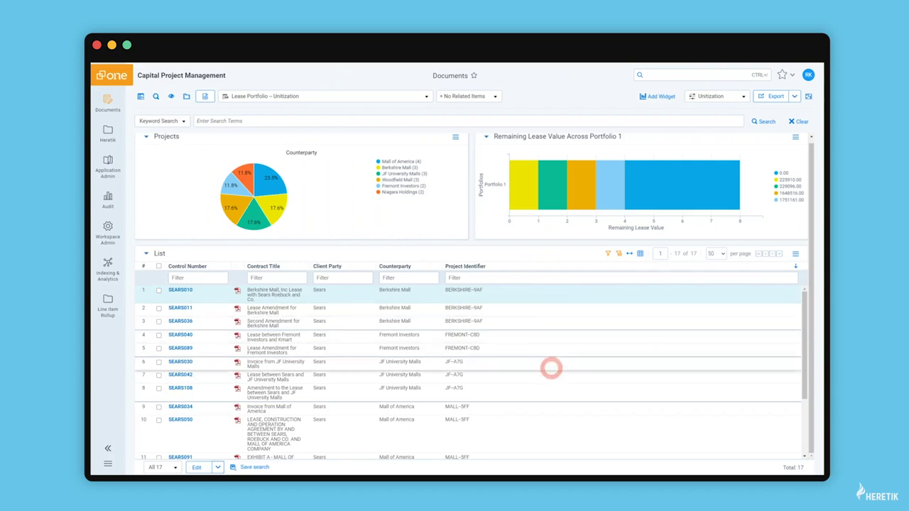
Step: Scroll the list to review the populated Project Identifier column
{"action": "scroll", "coordinate": [551, 368], "scroll_direction": "down", "scroll_amount": 2}
{"action": "scroll", "coordinate": [552, 363], "scroll_direction": "up", "scroll_amount": 2}
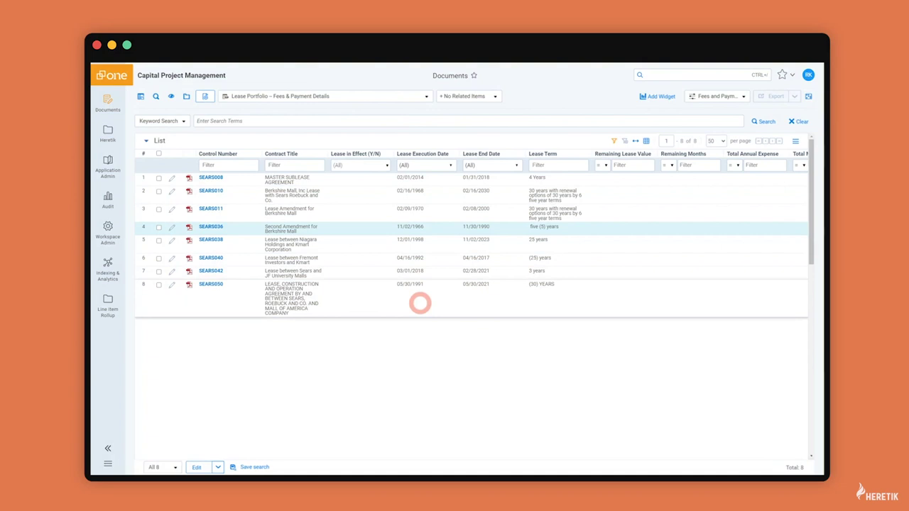
Step: Scroll the lease list right to the Monthly Rent, Insurance Premium, Taxes and Current Tax Rate columns
{"action": "scroll", "coordinate": [420, 303], "scroll_direction": "right", "scroll_amount": 2}
{"action": "scroll", "coordinate": [420, 303], "scroll_direction": "right", "scroll_amount": 10}
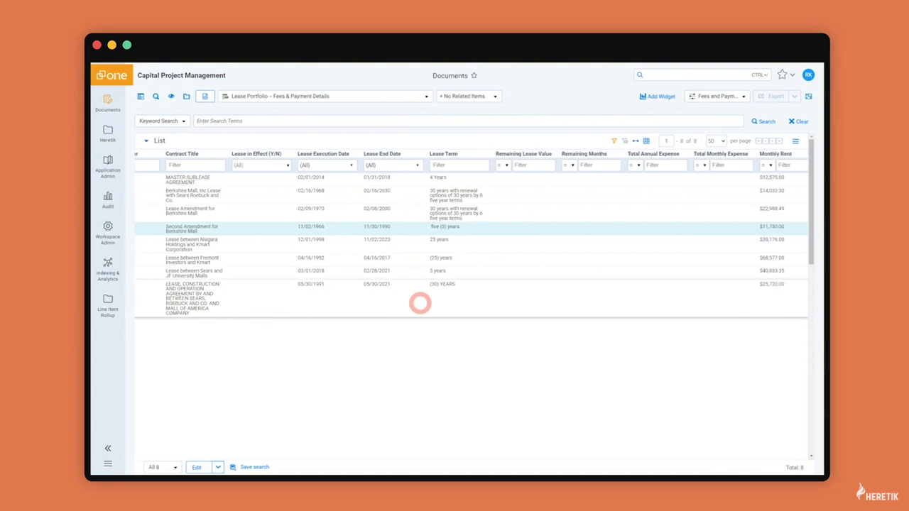
{"action": "scroll", "coordinate": [420, 303], "scroll_direction": "right", "scroll_amount": 1}
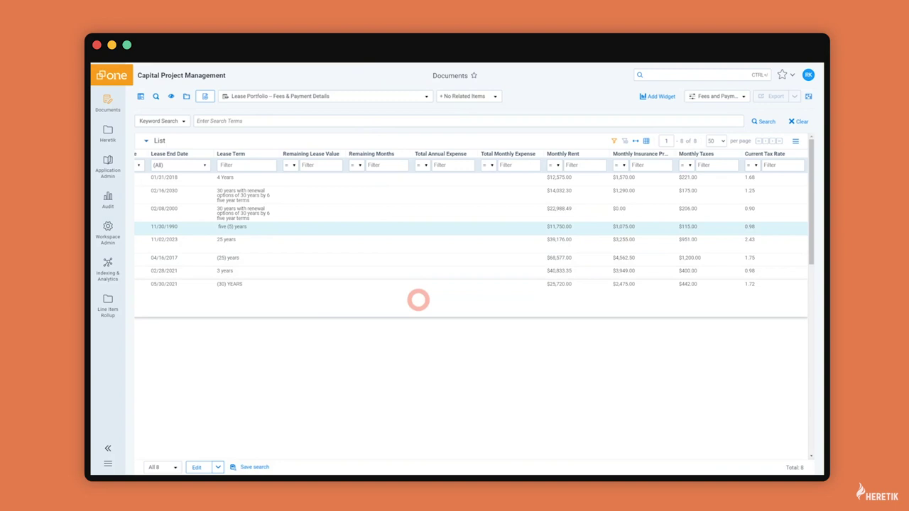
Step: Check the Remaining Lease Value, Remaining Months and expense columns, then return left to Contract Title
{"action": "scroll", "coordinate": [728, 353], "scroll_direction": "left", "scroll_amount": 3}
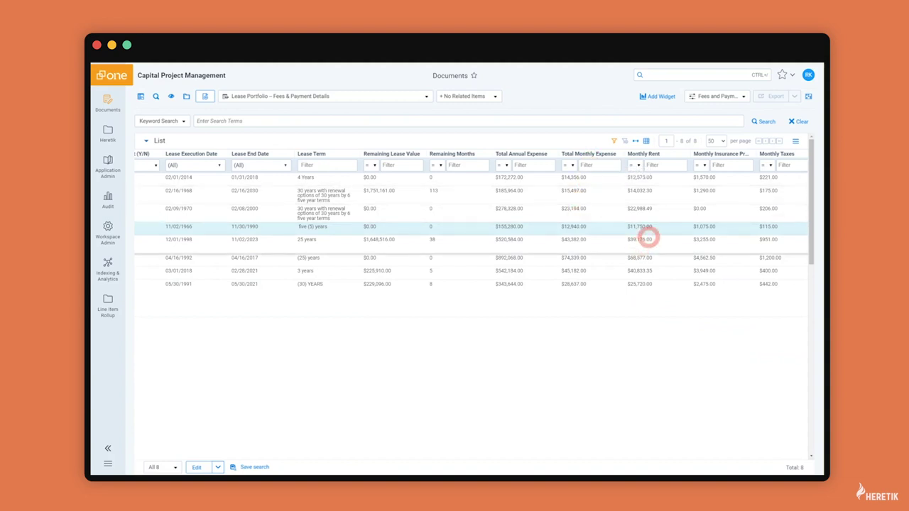
{"action": "scroll", "coordinate": [648, 236], "scroll_direction": "right", "scroll_amount": 2}
{"action": "scroll", "coordinate": [648, 237], "scroll_direction": "left", "scroll_amount": 2}
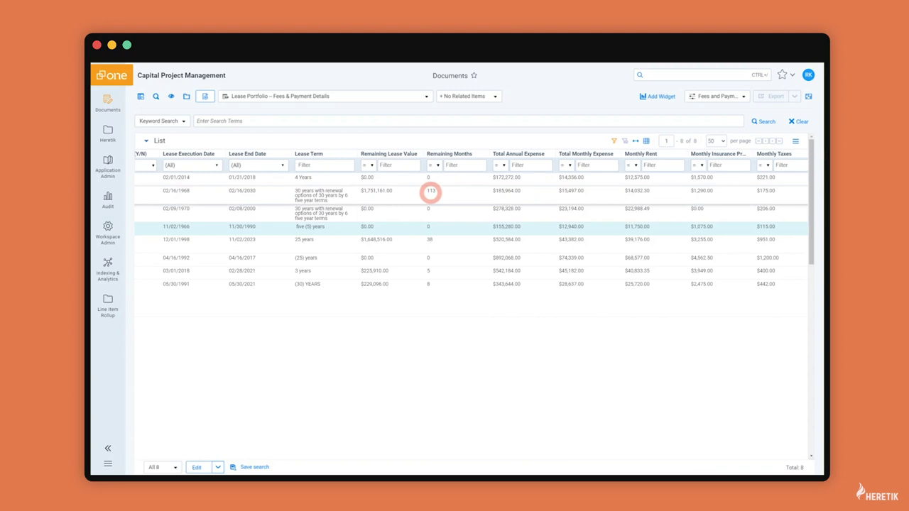
{"action": "scroll", "coordinate": [426, 194], "scroll_direction": "left", "scroll_amount": 3}
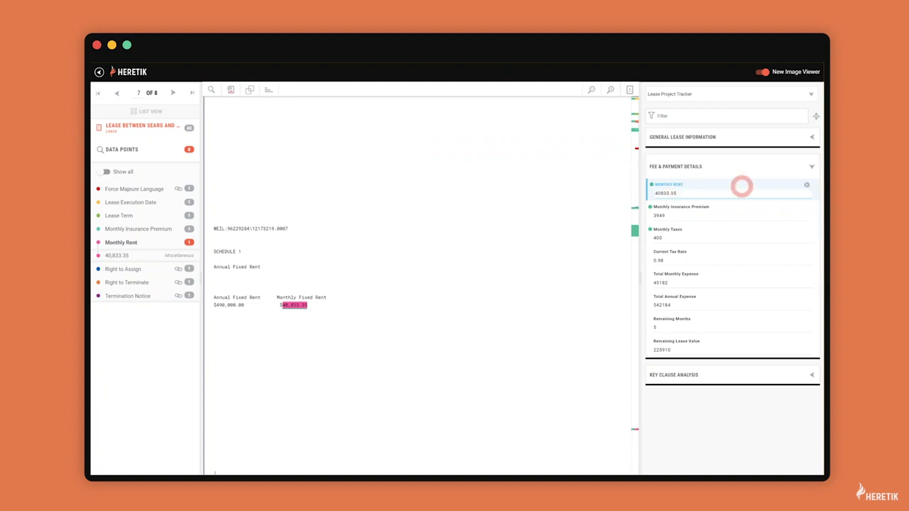
Step: Clear the Sears lease's 40,833.35 Monthly Rent value and turn off its highlights in the text
{"action": "left_click", "coordinate": [807, 184]}
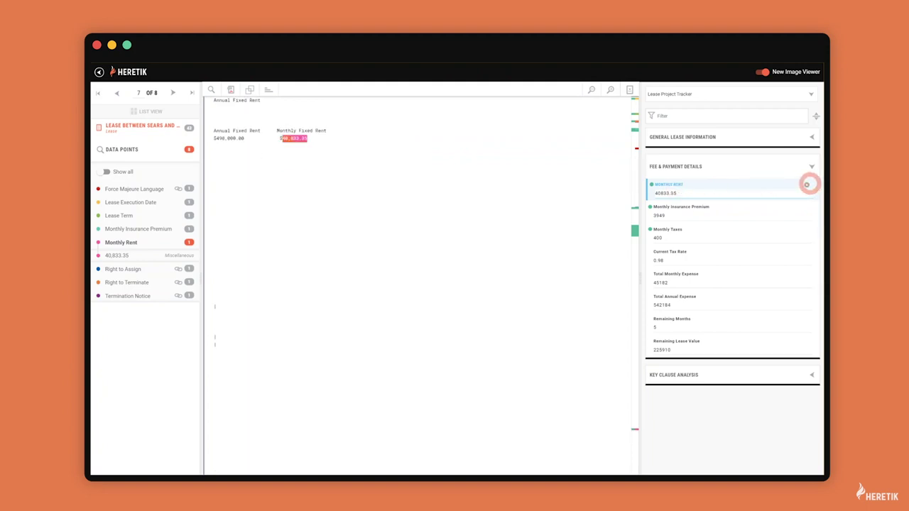
{"action": "left_click", "coordinate": [807, 184]}
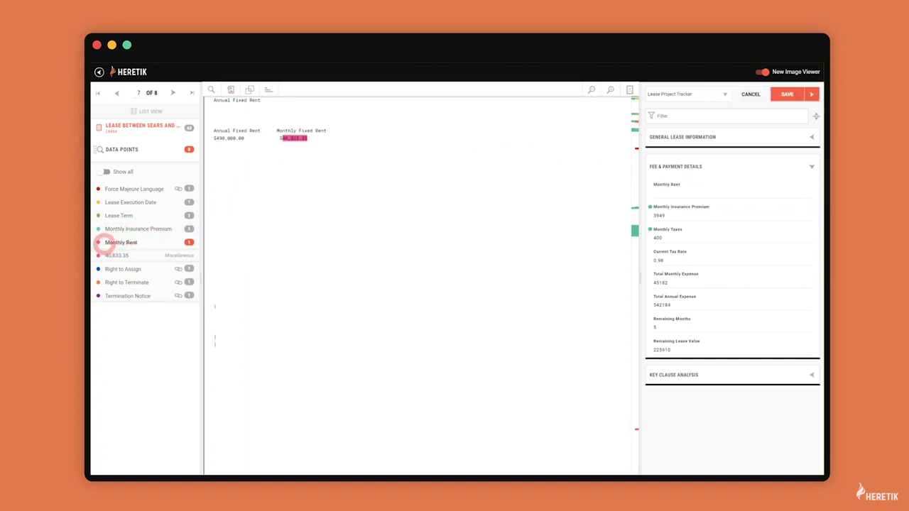
{"action": "left_click", "coordinate": [99, 242]}
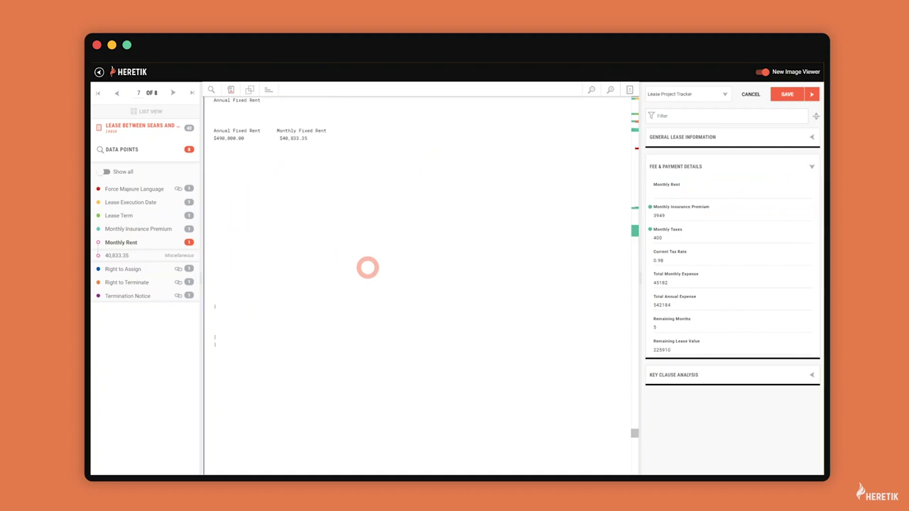
{"action": "scroll", "coordinate": [368, 267], "scroll_direction": "up", "scroll_amount": 5}
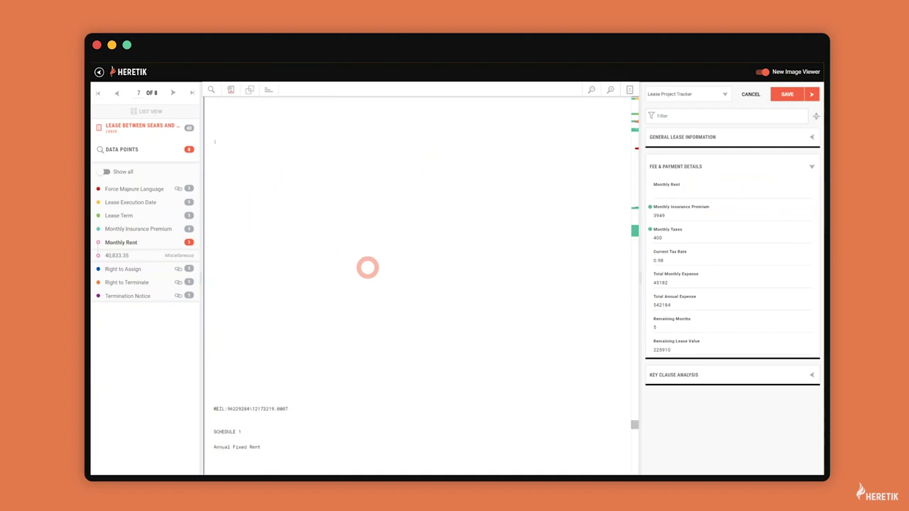
{"action": "scroll", "coordinate": [367, 267], "scroll_direction": "up", "scroll_amount": 5}
{"action": "scroll", "coordinate": [367, 267], "scroll_direction": "down", "scroll_amount": 5}
{"action": "scroll", "coordinate": [367, 267], "scroll_direction": "down", "scroll_amount": 5}
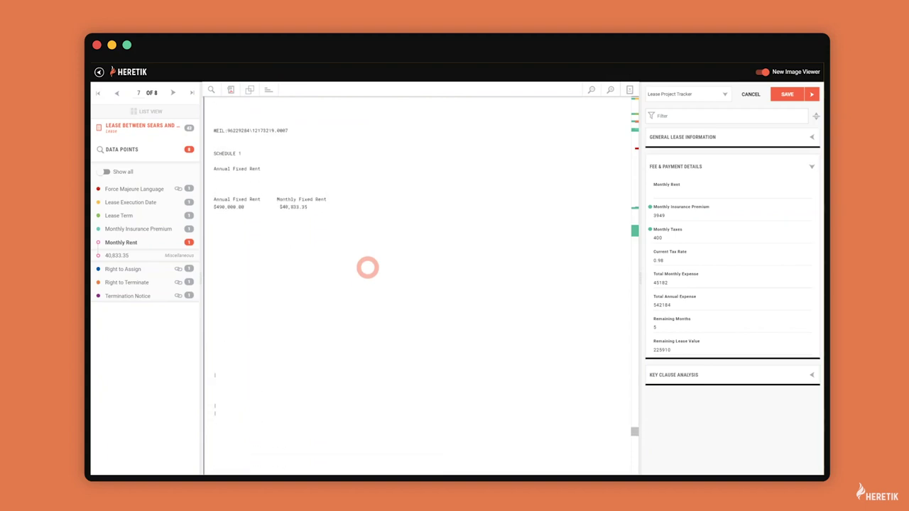
{"action": "scroll", "coordinate": [367, 267], "scroll_direction": "down", "scroll_amount": 3}
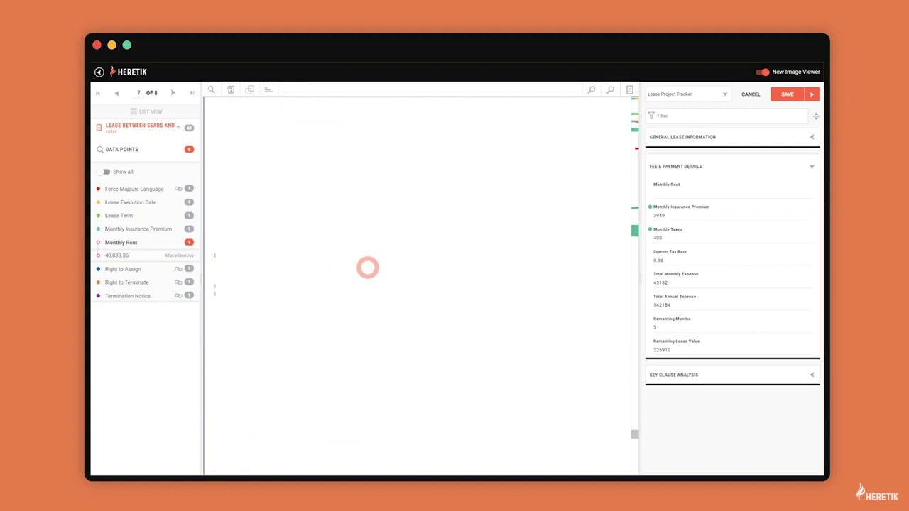
{"action": "scroll", "coordinate": [368, 267], "scroll_direction": "up", "scroll_amount": 3}
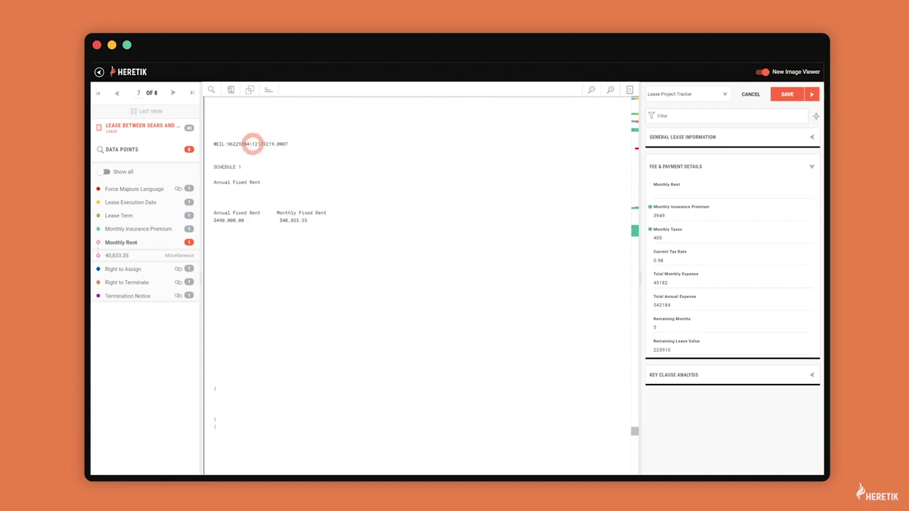
{"action": "right_click", "coordinate": [254, 146]}
Step: Capture $40,833.35 from the Schedule 1 page image into the Monthly Rent field
{"action": "left_click", "coordinate": [257, 147]}
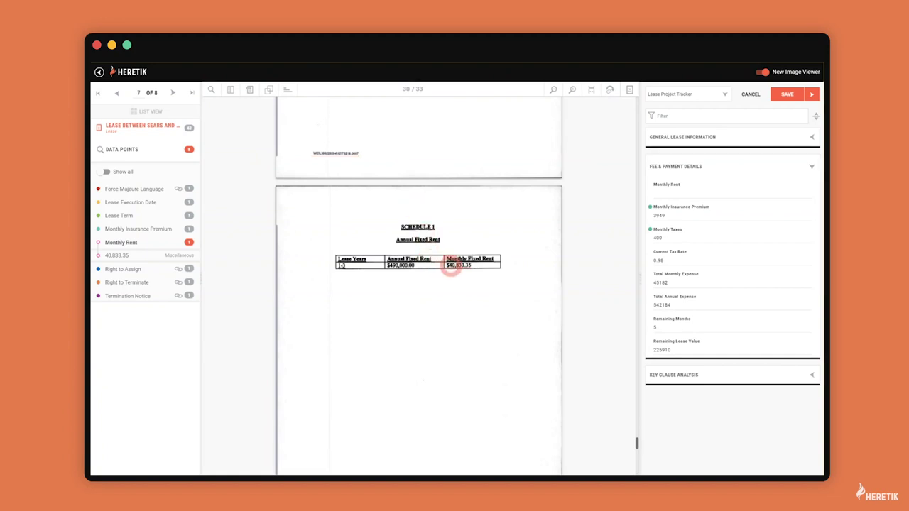
{"action": "left_click_drag", "start_coordinate": [449, 268], "coordinate": [478, 272]}
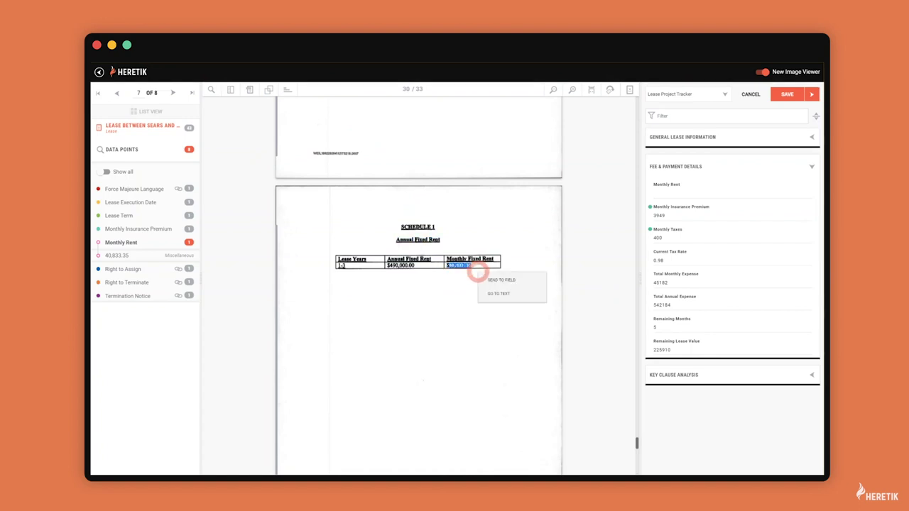
{"action": "left_click", "coordinate": [502, 280]}
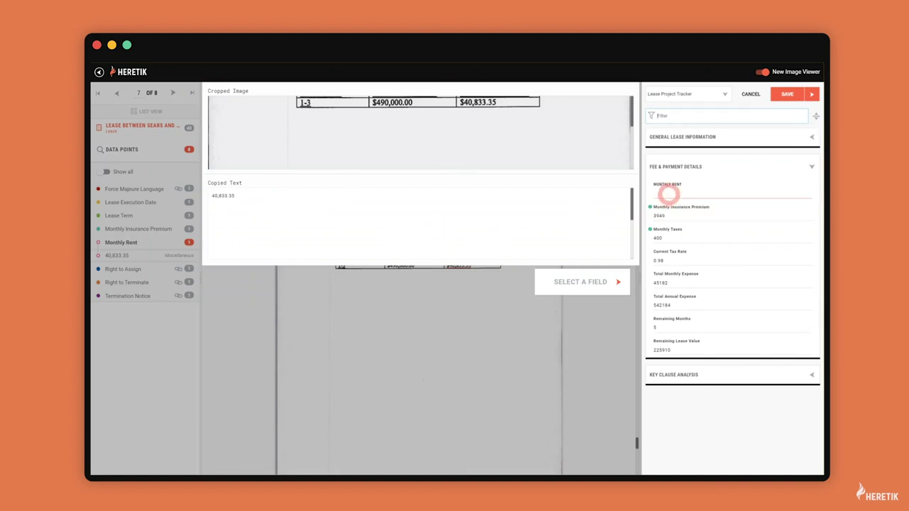
{"action": "left_click", "coordinate": [667, 193]}
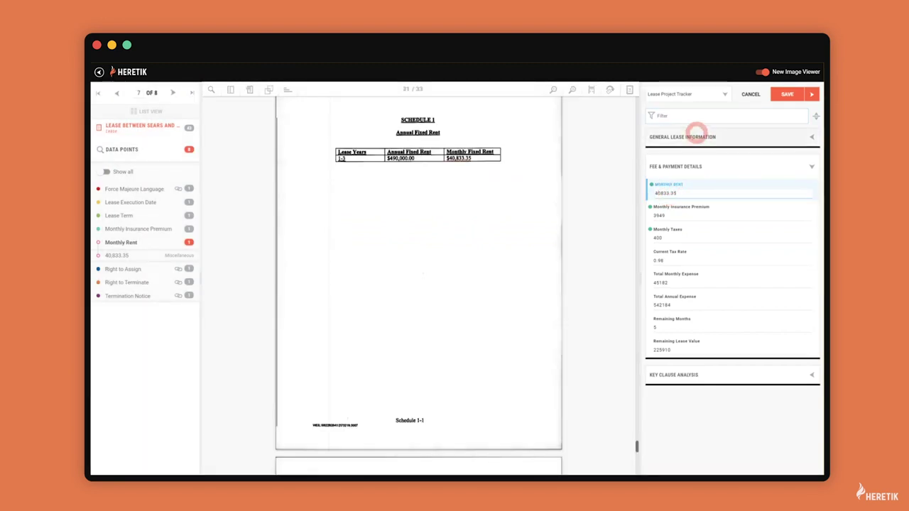